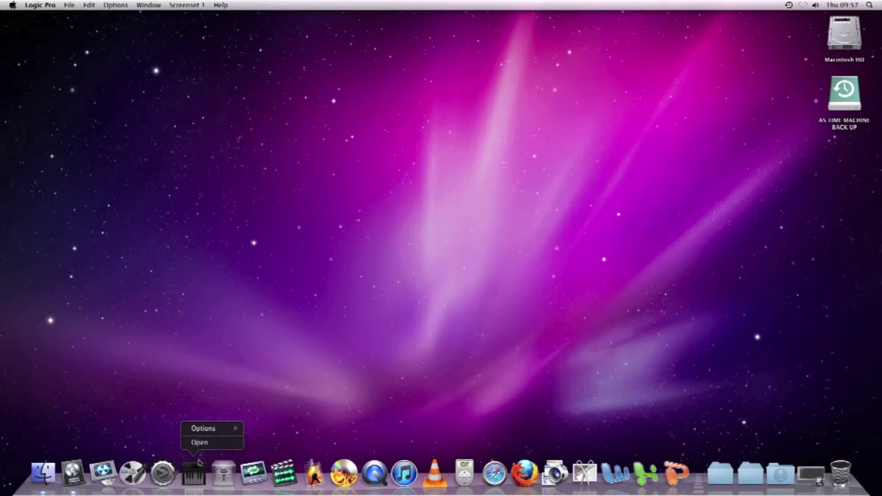
# - Browse to the Utilities folder inside Applications in Finder and select Audio MIDI Setup
pyautogui.click(113, 419)
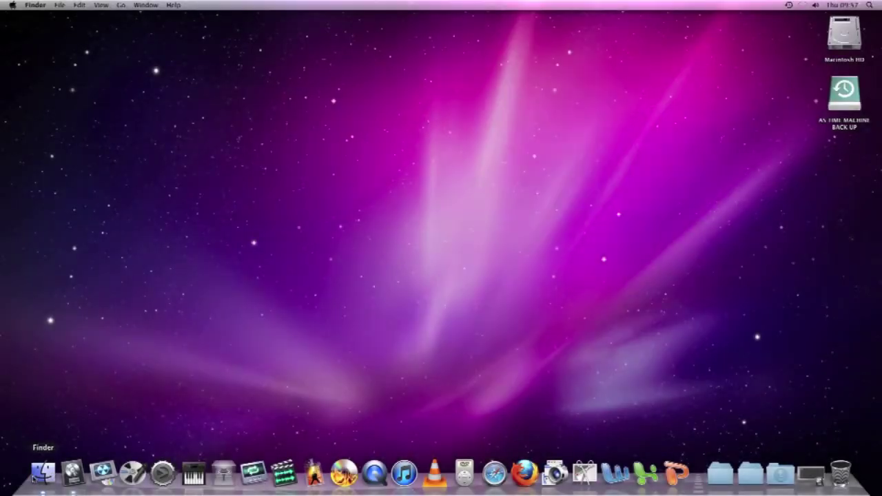
pyautogui.click(39, 478)
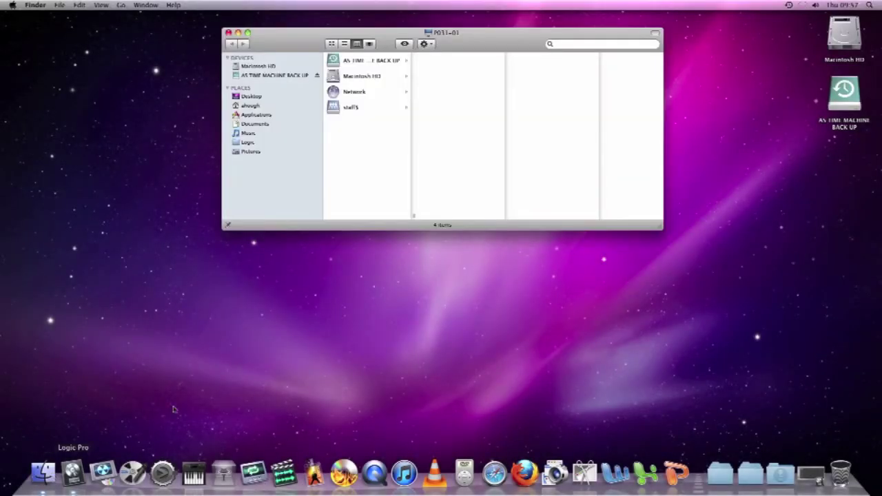
pyautogui.click(266, 115)
pyautogui.scroll(-10, 356, 132)
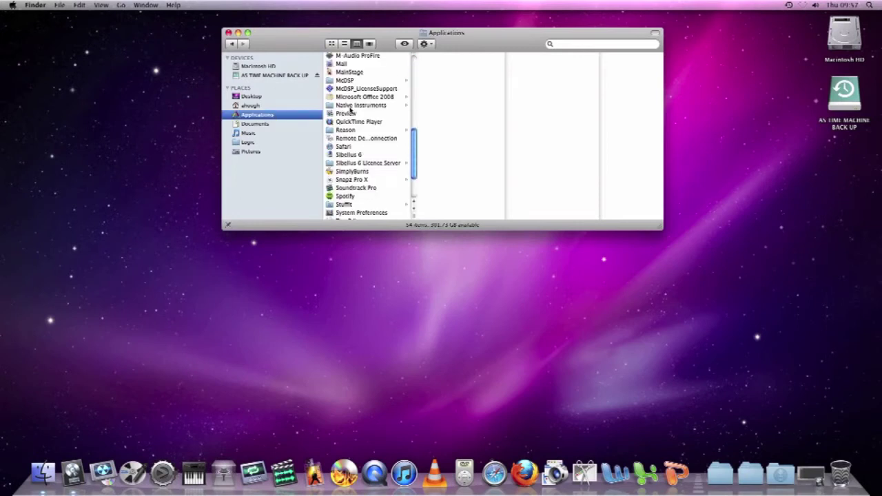
pyautogui.click(352, 190)
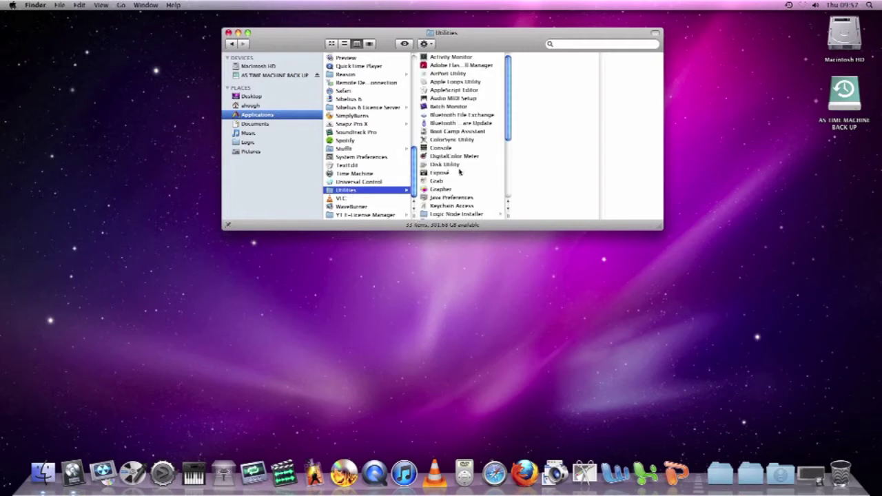
pyautogui.click(450, 99)
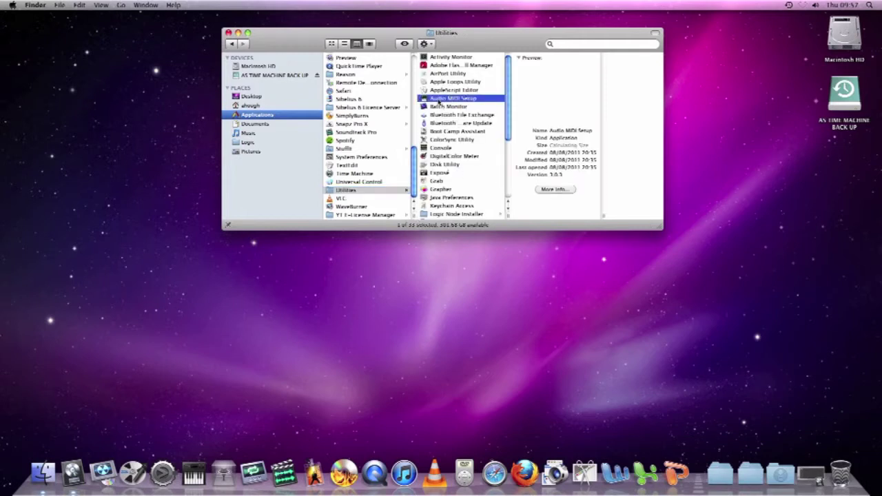
# - Place Audio MIDI Setup in the Dock and launch it from there, closing the Finder window
pyautogui.moveTo(438, 98); pyautogui.dragTo(206, 478)
pyautogui.click(205, 477)
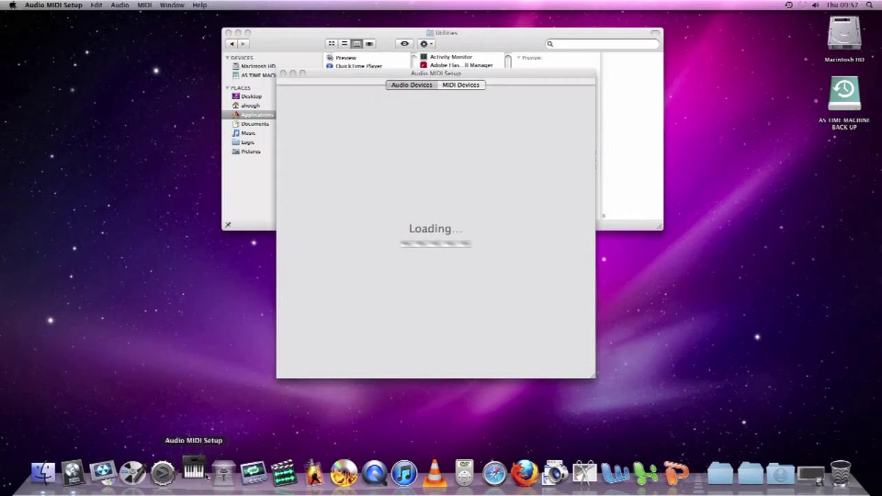
pyautogui.click(228, 33)
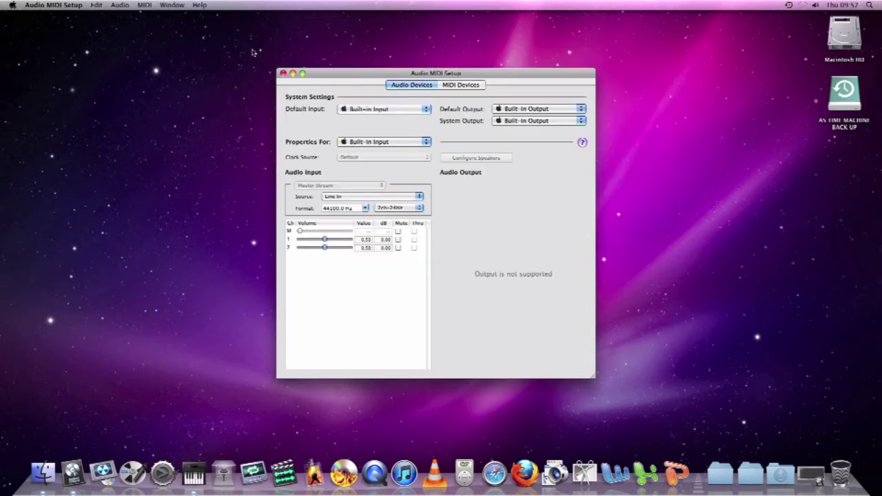
# - Set the default input to ProFire 2626 Multichannel and show the properties for that same device
pyautogui.click(386, 110)
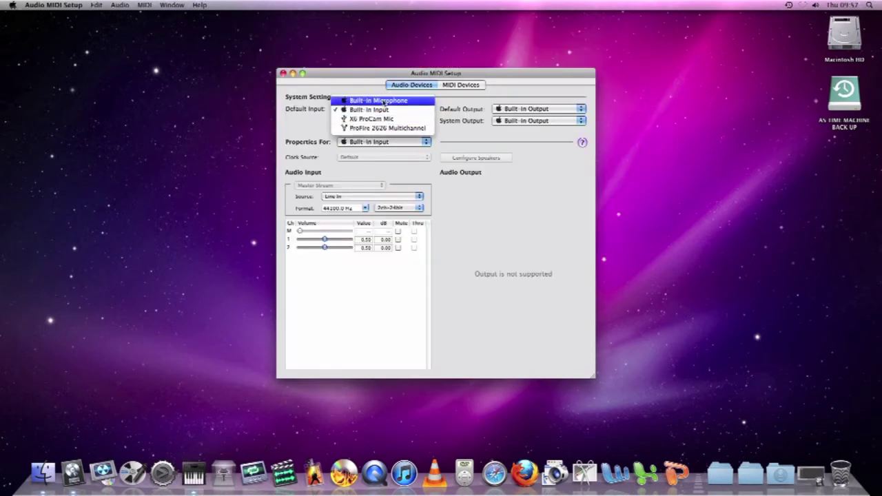
pyautogui.click(423, 129)
pyautogui.click(397, 142)
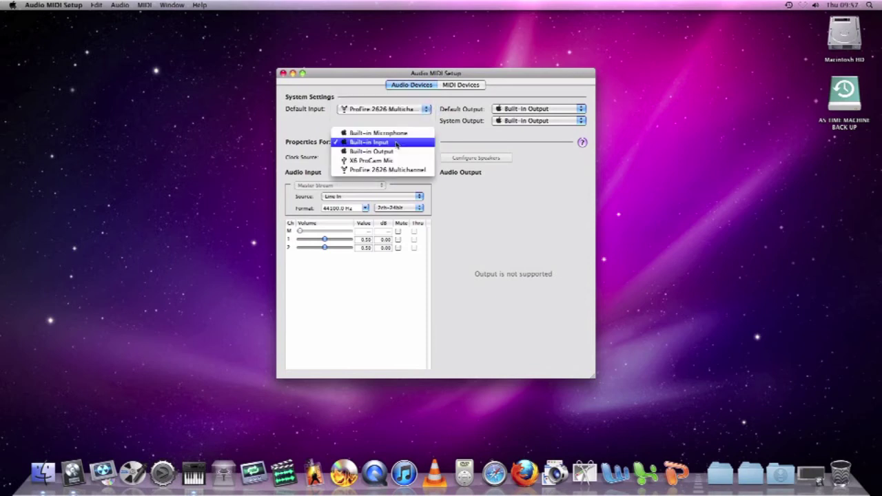
pyautogui.click(424, 171)
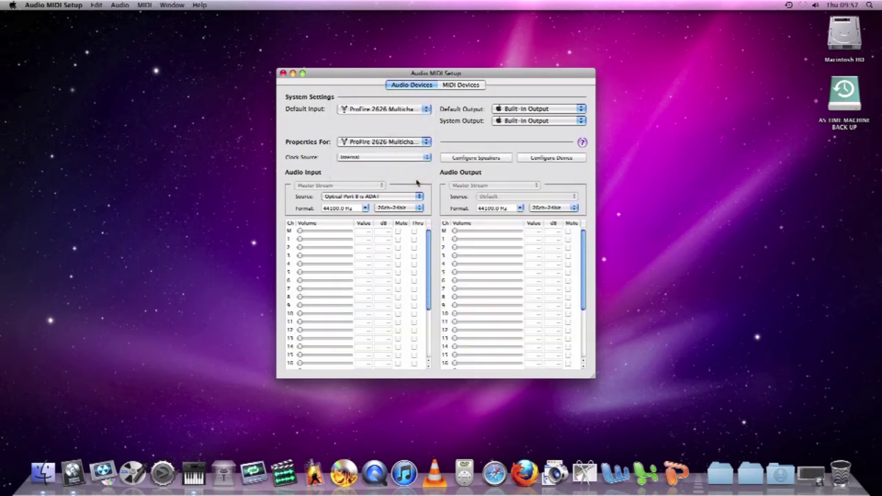
# - Set both the default output and the system output to ProFire 2626 Multichannel
pyautogui.click(523, 111)
pyautogui.click(529, 119)
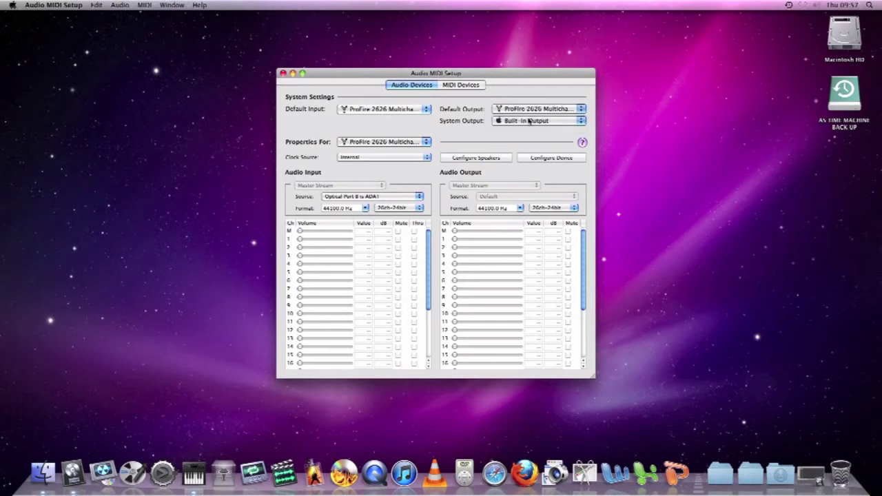
pyautogui.click(527, 121)
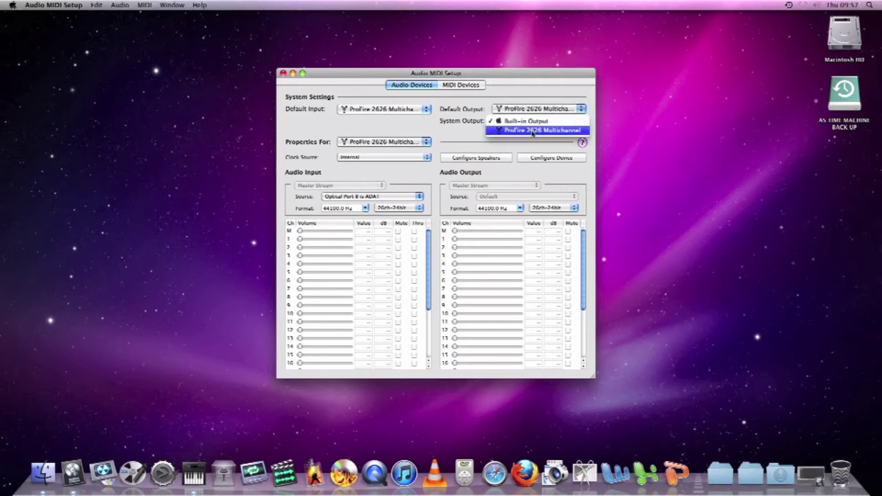
pyautogui.click(532, 131)
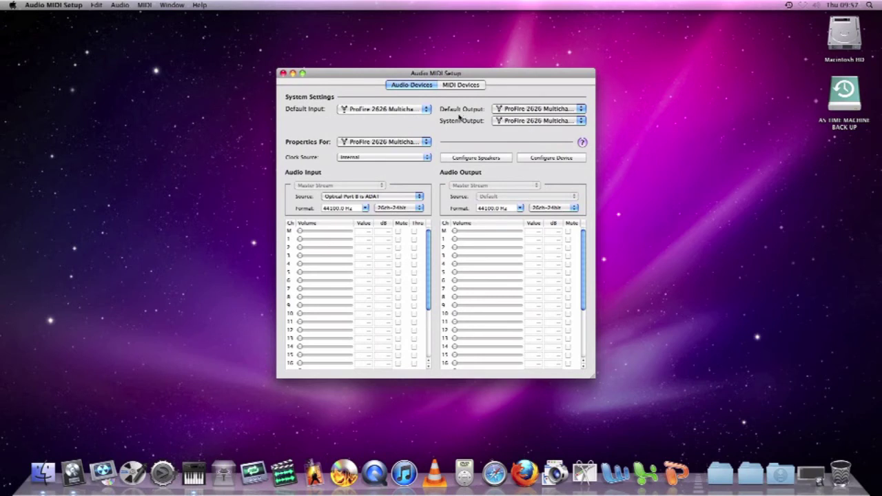
# - Enlarge and reposition the Audio MIDI Setup window so all 26 input and output channels fit
pyautogui.moveTo(595, 384); pyautogui.dragTo(596, 455)
pyautogui.moveTo(482, 81); pyautogui.dragTo(484, 53)
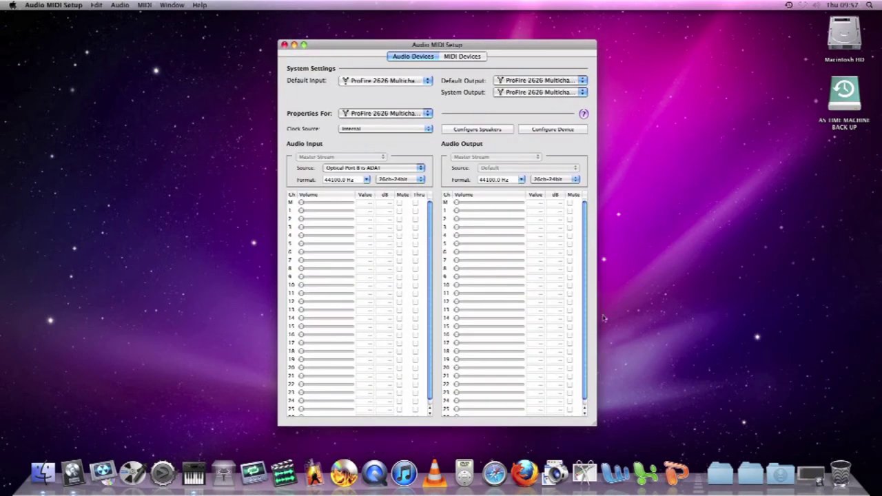
pyautogui.moveTo(597, 427); pyautogui.dragTo(597, 435)
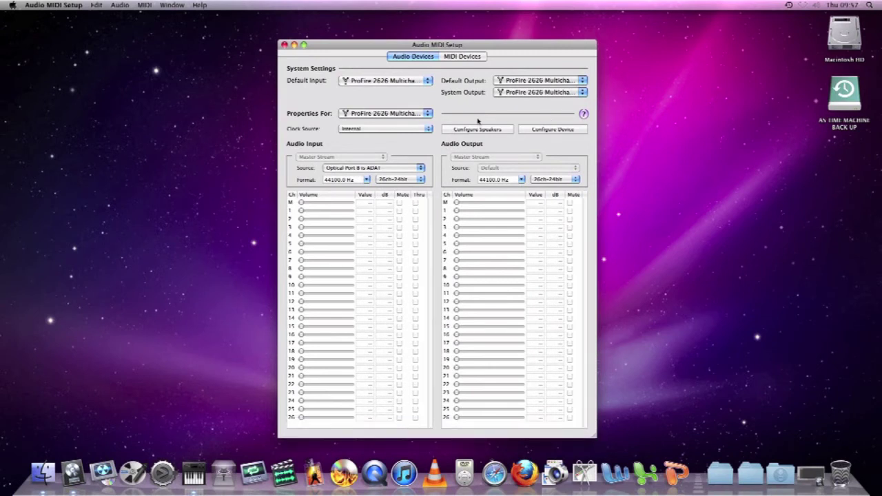
# - Open the ProFire 2626 device configuration, reset channel 1's clip indicator and mute mixer channels 1 to 8
pyautogui.click(556, 130)
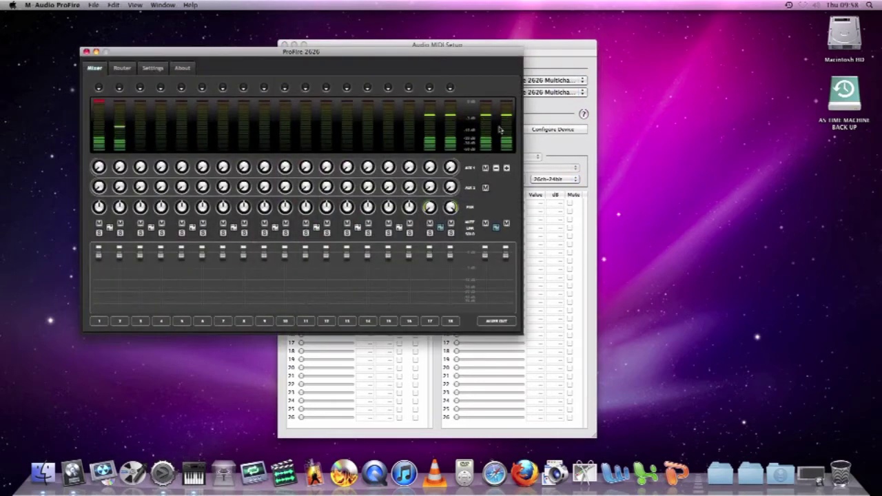
pyautogui.click(98, 104)
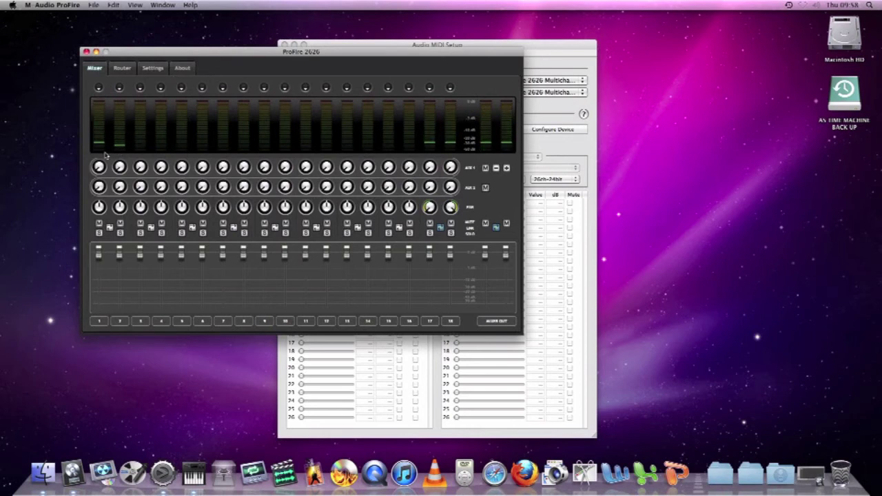
pyautogui.click(99, 223)
pyautogui.click(120, 223)
pyautogui.click(141, 224)
pyautogui.click(161, 223)
pyautogui.click(203, 224)
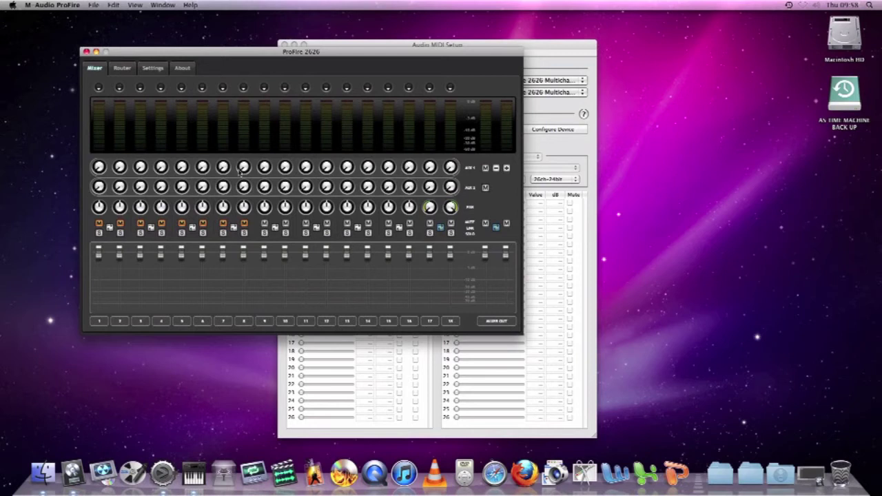
# - Quit the M-Audio ProFire mixer and Audio MIDI Setup
pyautogui.click(68, 5)
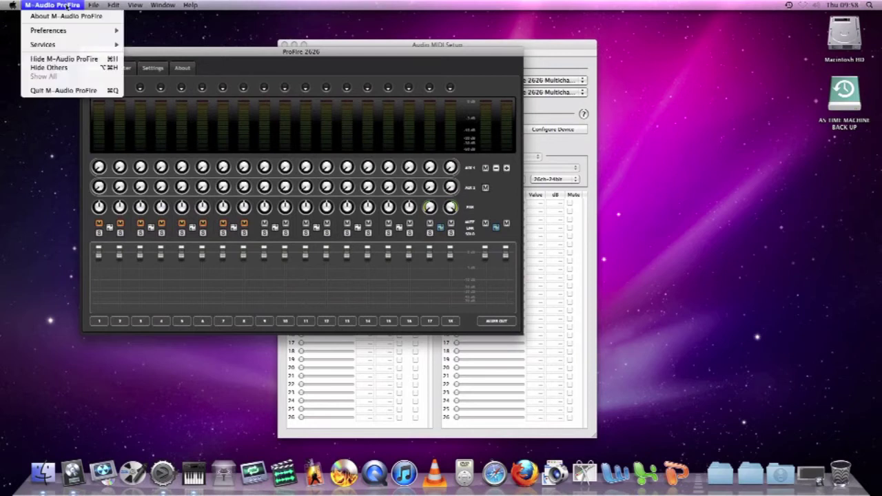
pyautogui.click(110, 91)
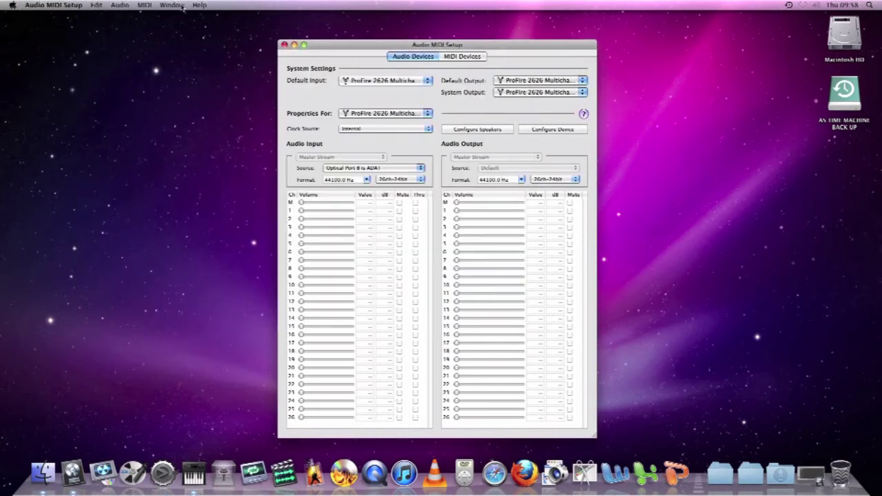
pyautogui.click(72, 5)
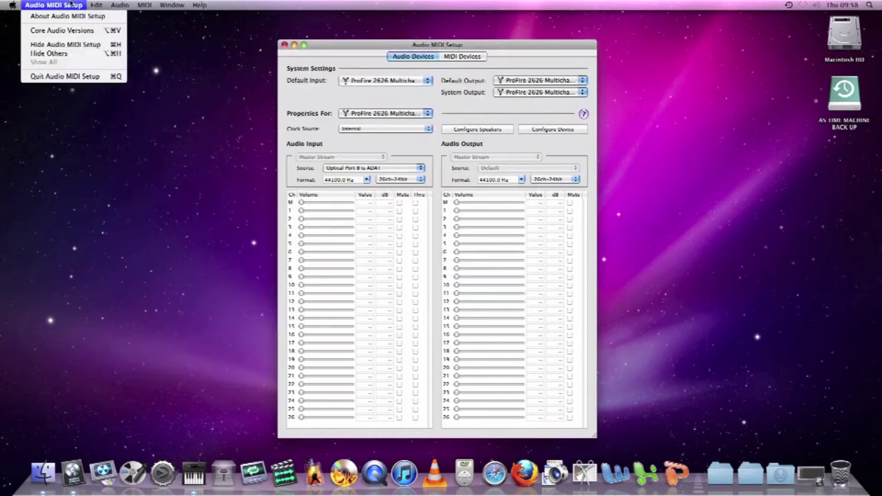
pyautogui.click(94, 77)
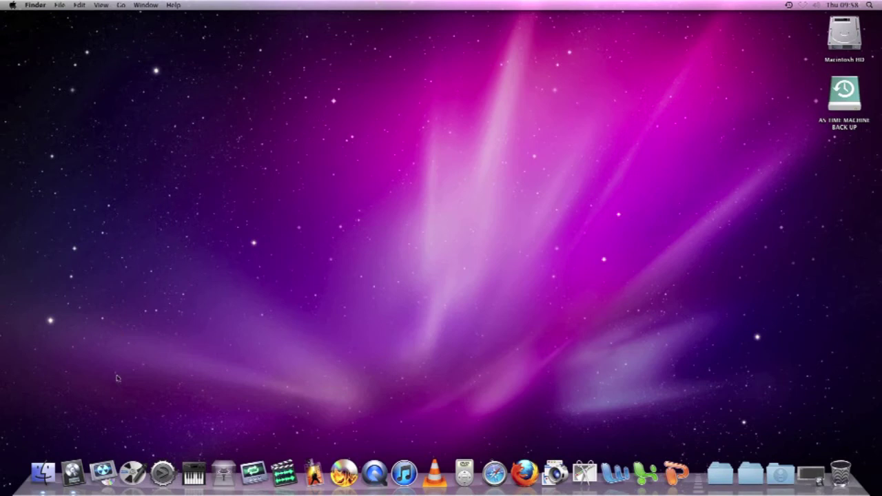
# - Switch to Logic Pro and open its audio preferences
pyautogui.click(76, 455)
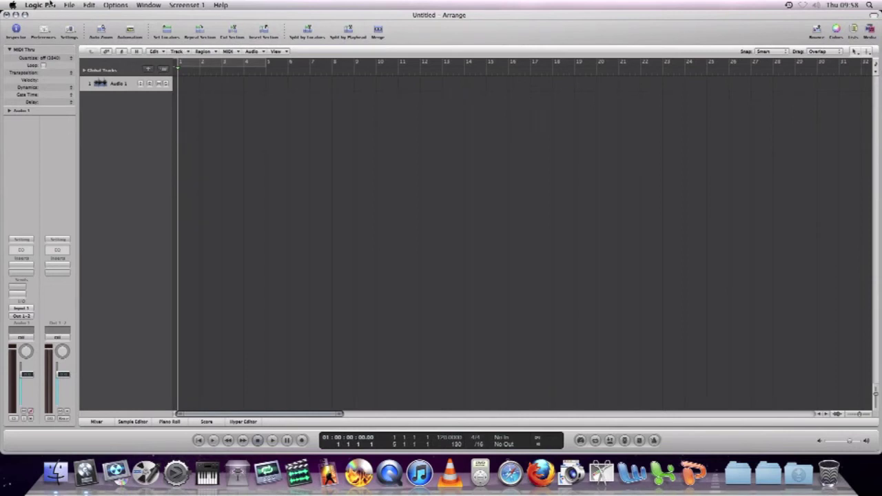
pyautogui.click(71, 5)
pyautogui.moveTo(50, 30)
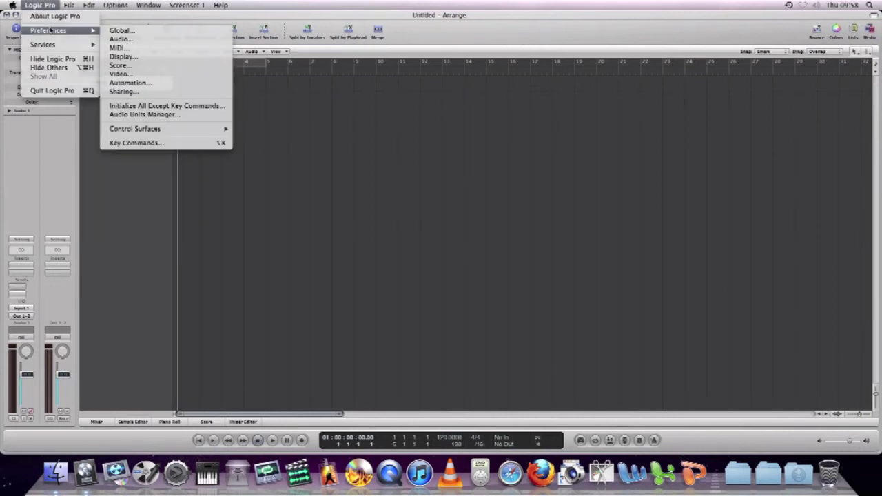
pyautogui.click(44, 31)
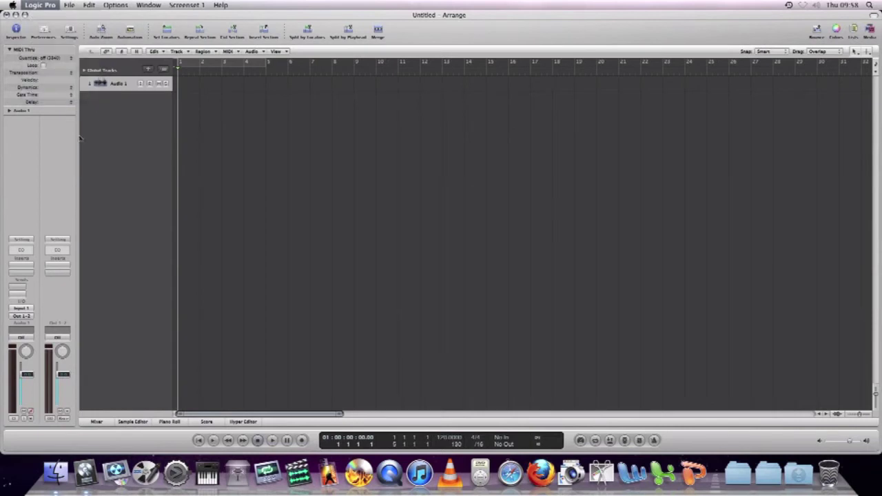
pyautogui.click(44, 31)
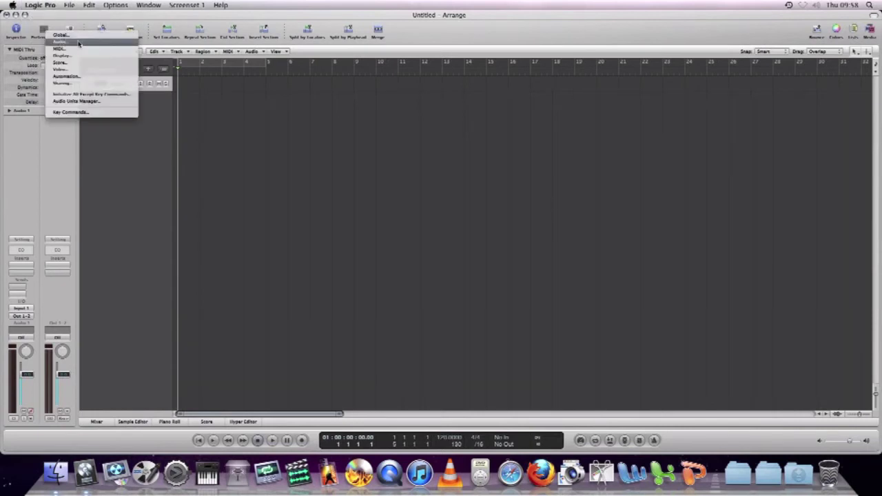
pyautogui.click(79, 43)
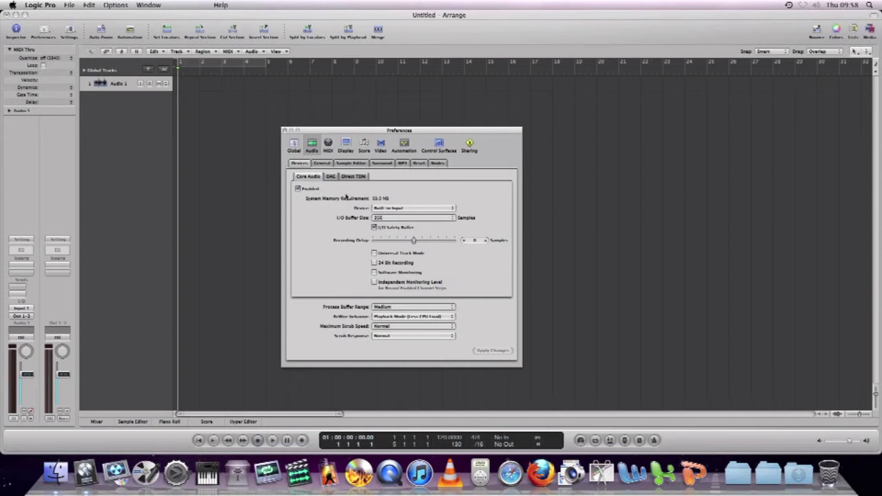
# - View the available Core Audio devices without changing the selection, and close the preferences
pyautogui.click(399, 209)
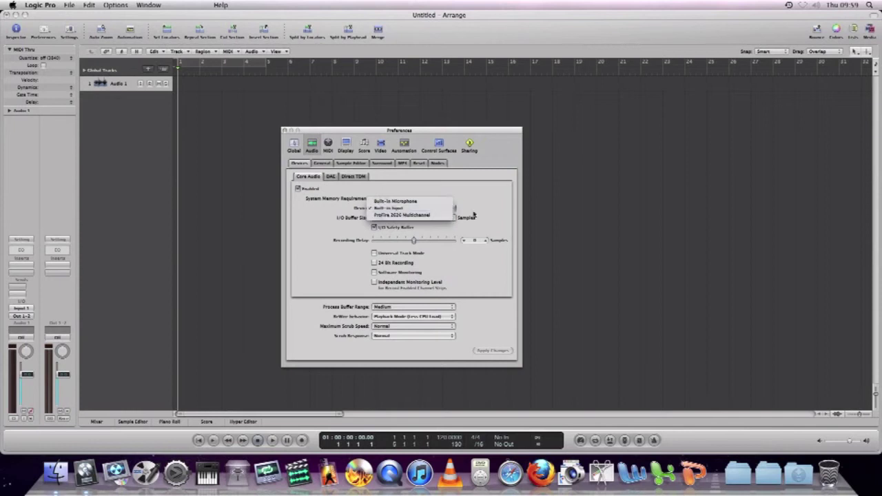
pyautogui.click(407, 235)
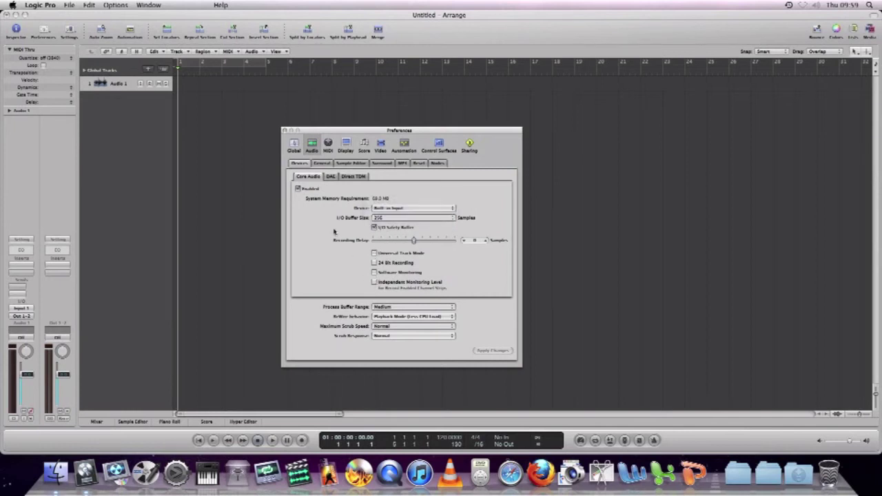
pyautogui.click(284, 131)
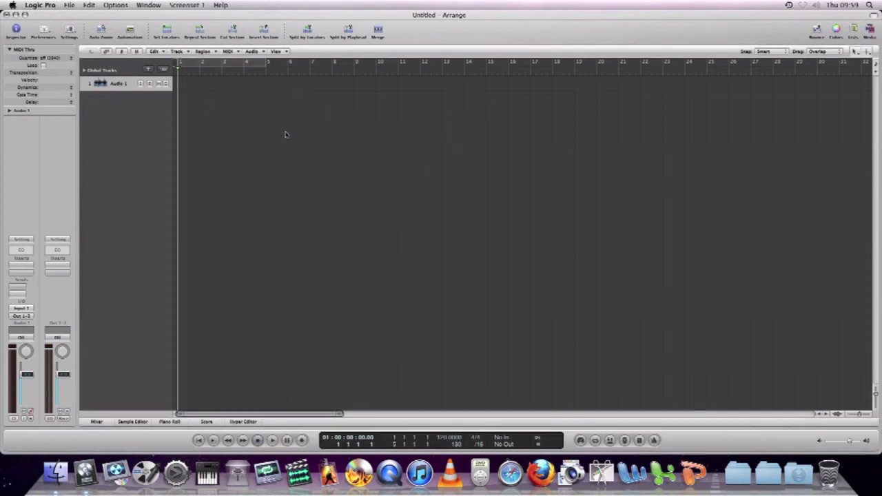
# - Examine which inputs can be chosen on the Audio 1 channel strip, keeping Input 1
pyautogui.click(20, 312)
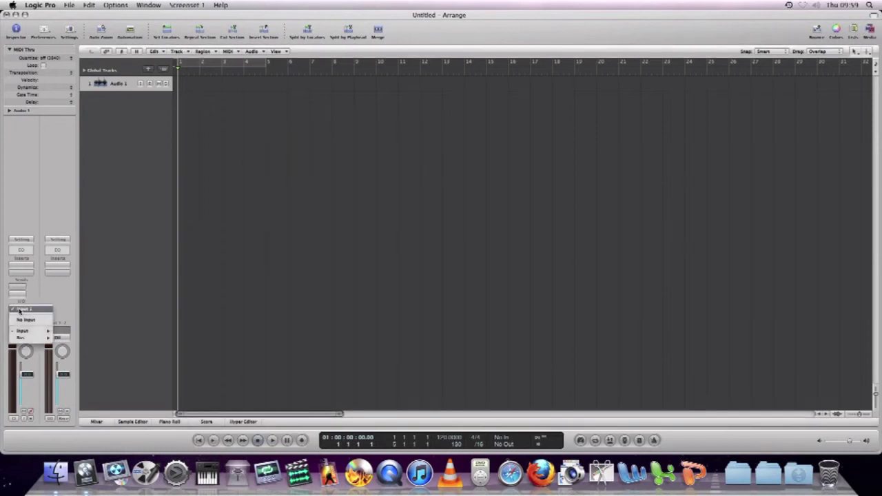
pyautogui.moveTo(43, 335)
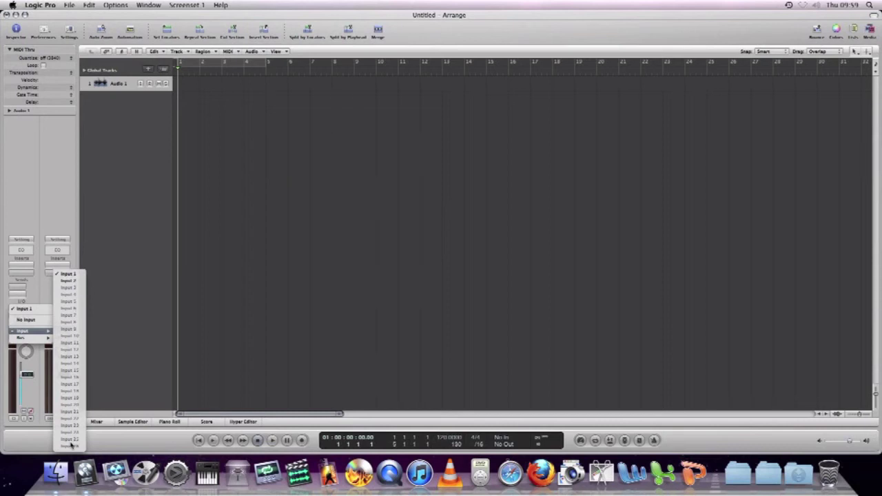
pyautogui.click(128, 301)
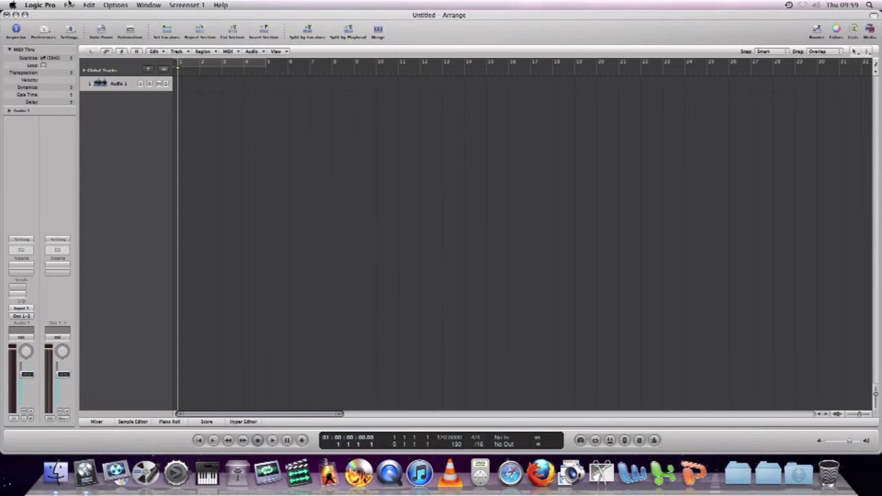
# - Set the Core Audio device to ProFire 2626 Multichannel in the audio preferences
pyautogui.click(69, 30)
pyautogui.click(64, 41)
pyautogui.click(405, 208)
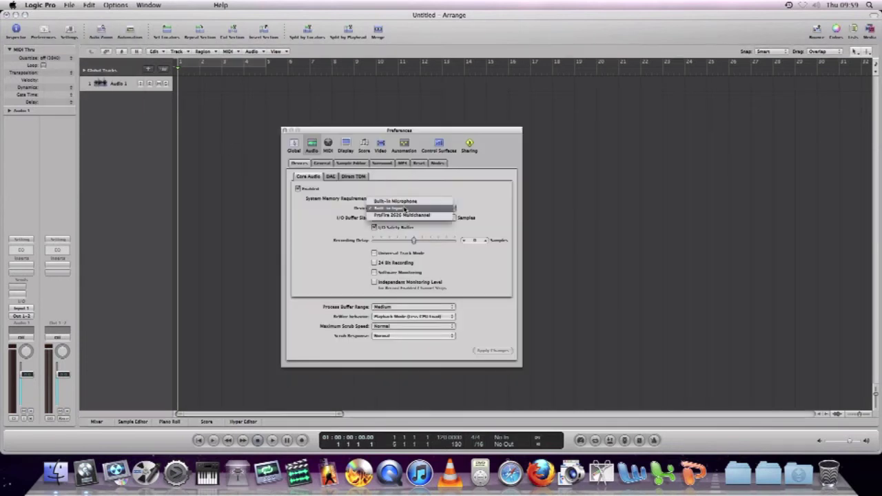
pyautogui.click(405, 215)
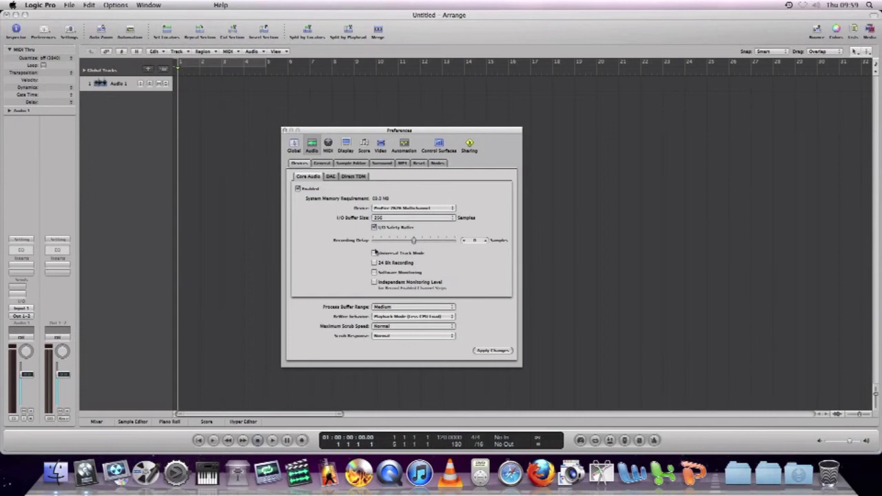
# - Turn on 24 Bit Recording and Software Monitoring for the Core Audio device, apply the changes, and close the preferences
pyautogui.click(375, 263)
pyautogui.click(375, 272)
pyautogui.click(498, 351)
pyautogui.click(284, 131)
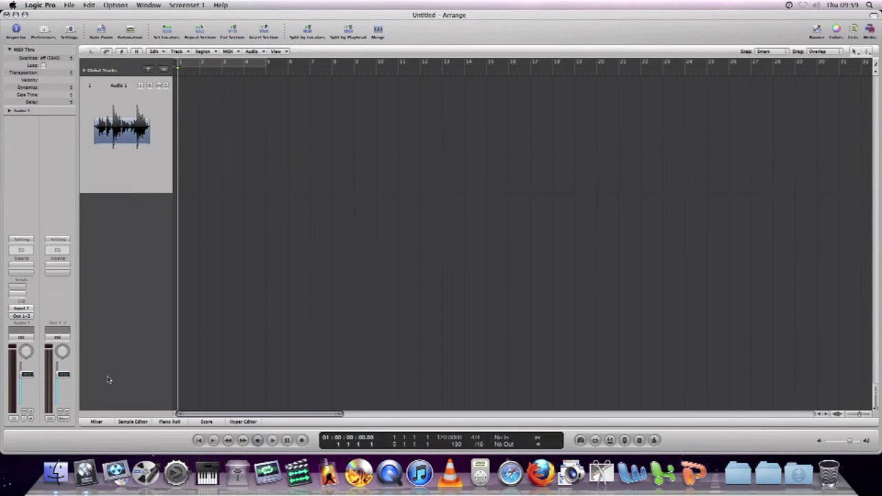
# - Examine the mono inputs the ProFire 2626 now offers on the Audio 1 channel strip, keeping Input 1
pyautogui.click(30, 312)
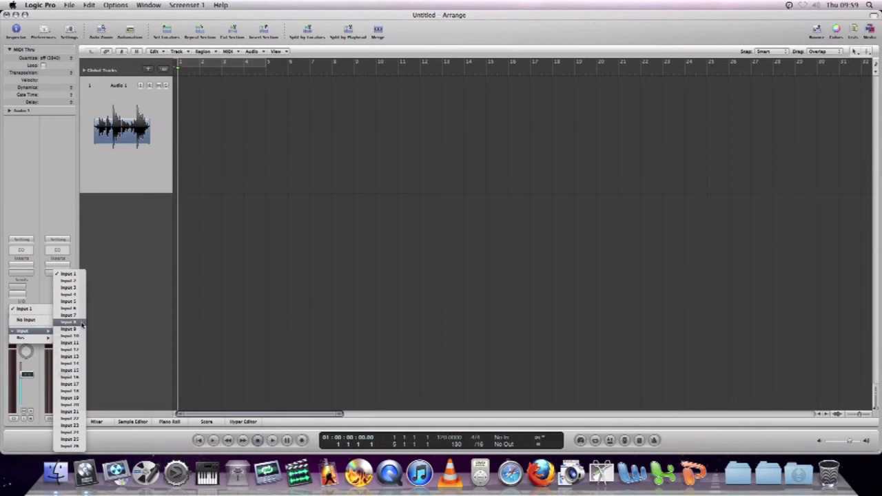
pyautogui.click(131, 312)
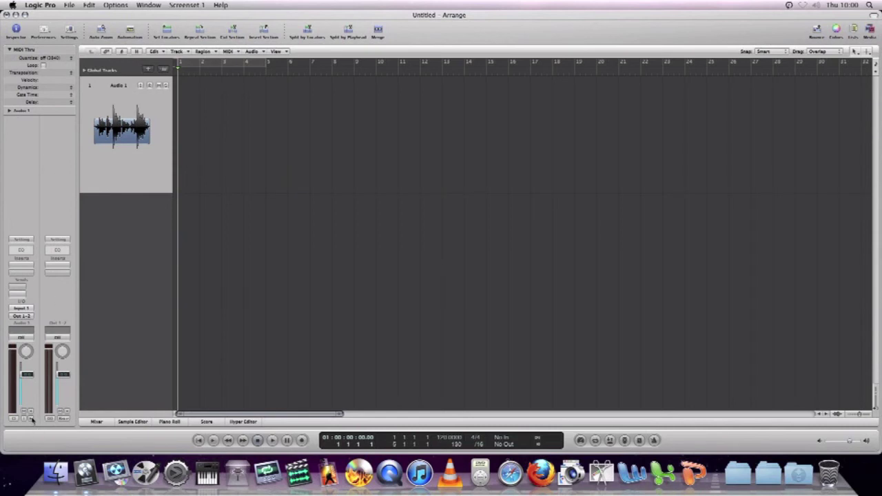
# - Save the project to the Desktop as AS DRIVERS
pyautogui.press('super+s')
pyautogui.click(321, 125)
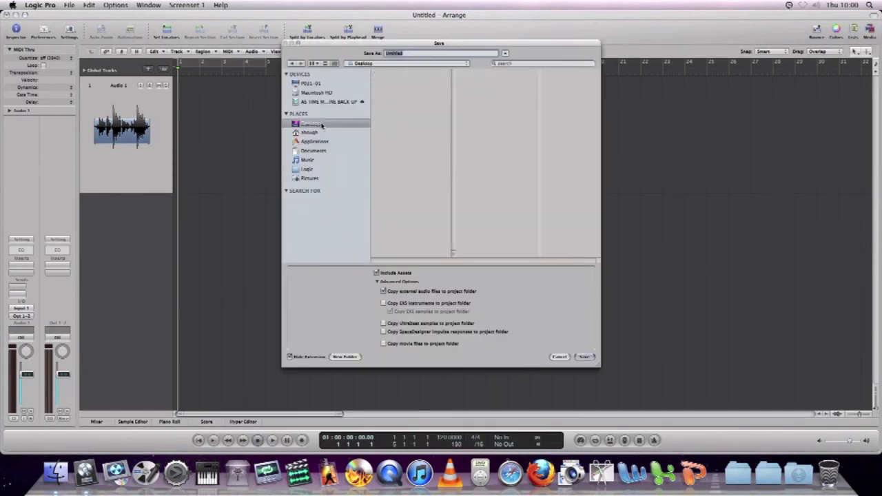
pyautogui.write('AS DRIVERS')
pyautogui.press('Return')
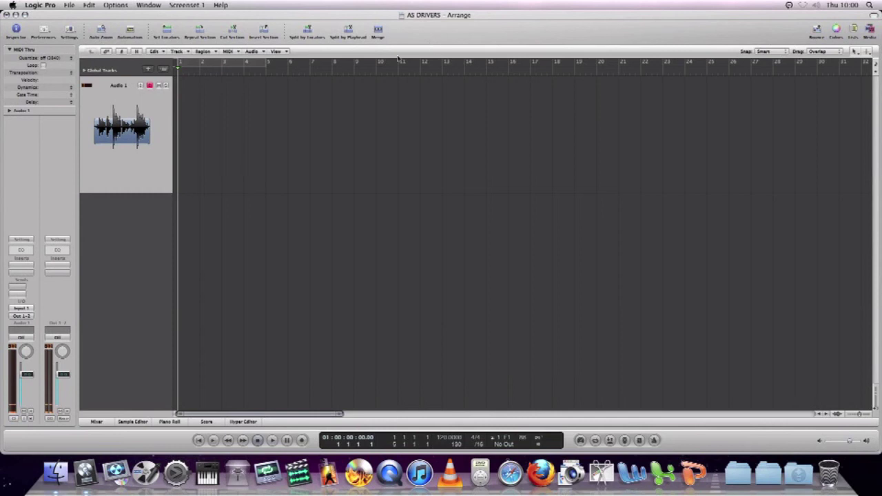
# - Switch the Audio 1 channel to stereo and review its available input pairs, keeping Input 1-2
pyautogui.click(23, 419)
pyautogui.click(20, 310)
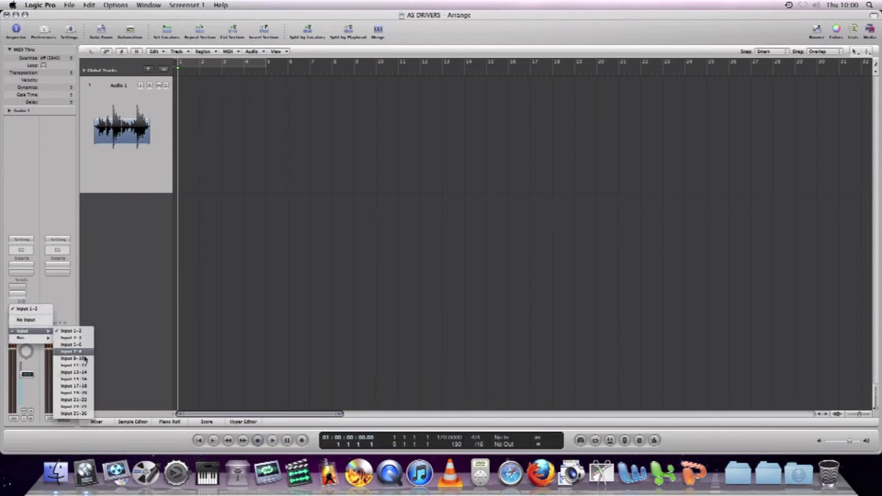
pyautogui.click(100, 321)
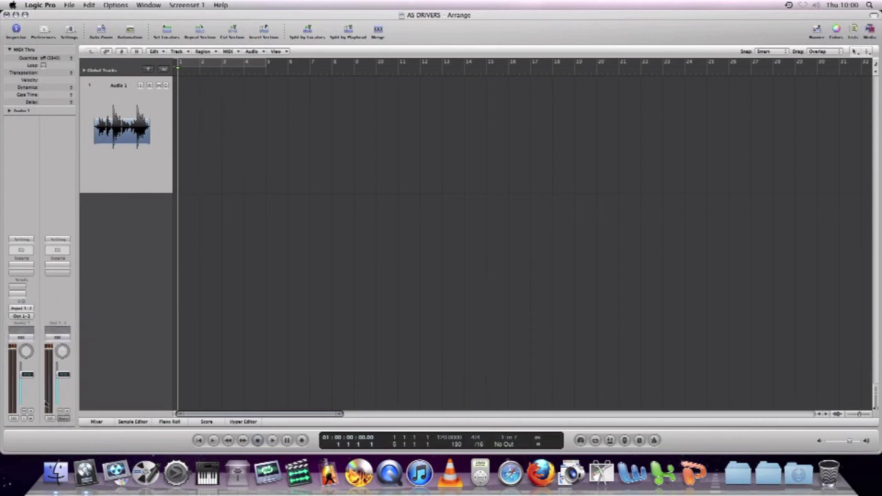
# - Record-enable Audio 1, record about 12 seconds of audio from the start of the project, and stop
pyautogui.click(30, 414)
pyautogui.click(301, 440)
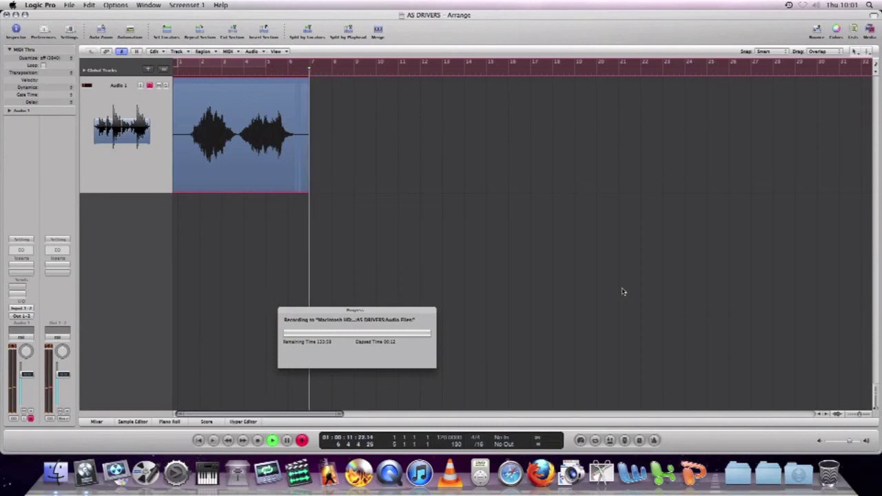
pyautogui.press('space')
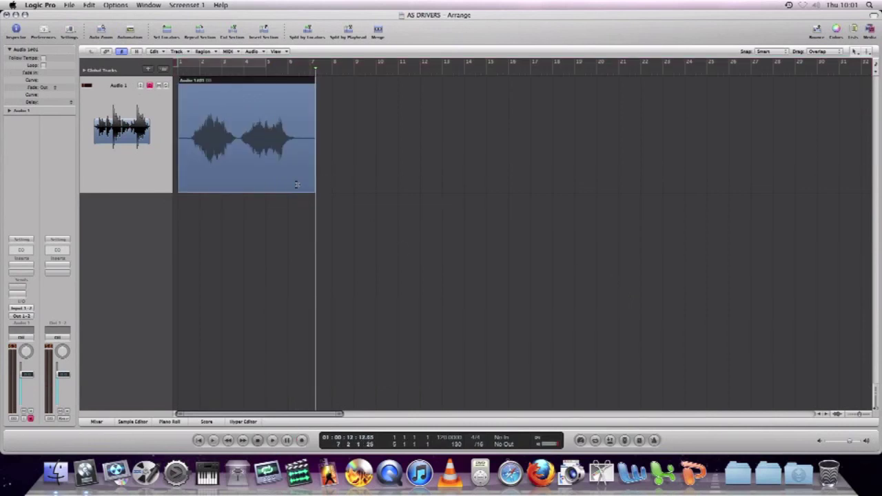